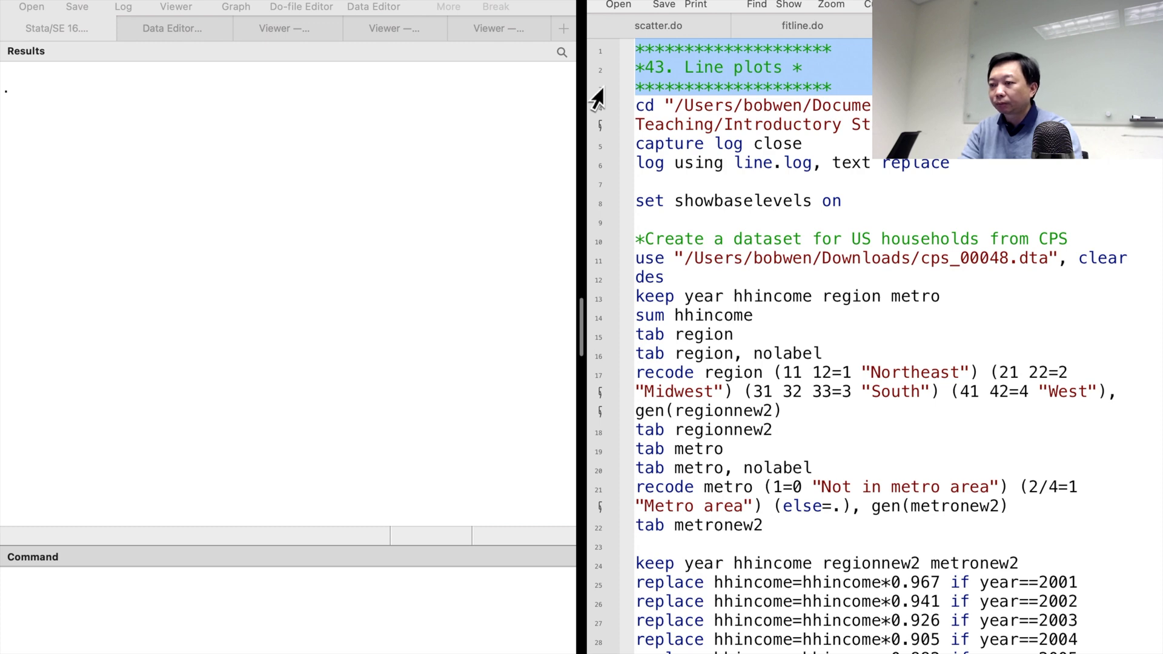
# Select the setup commands on lines 4–8, from cd through showbaselevels, in the line-plots do-file
pyautogui.moveTo(597, 104); pyautogui.dragTo(599, 212)
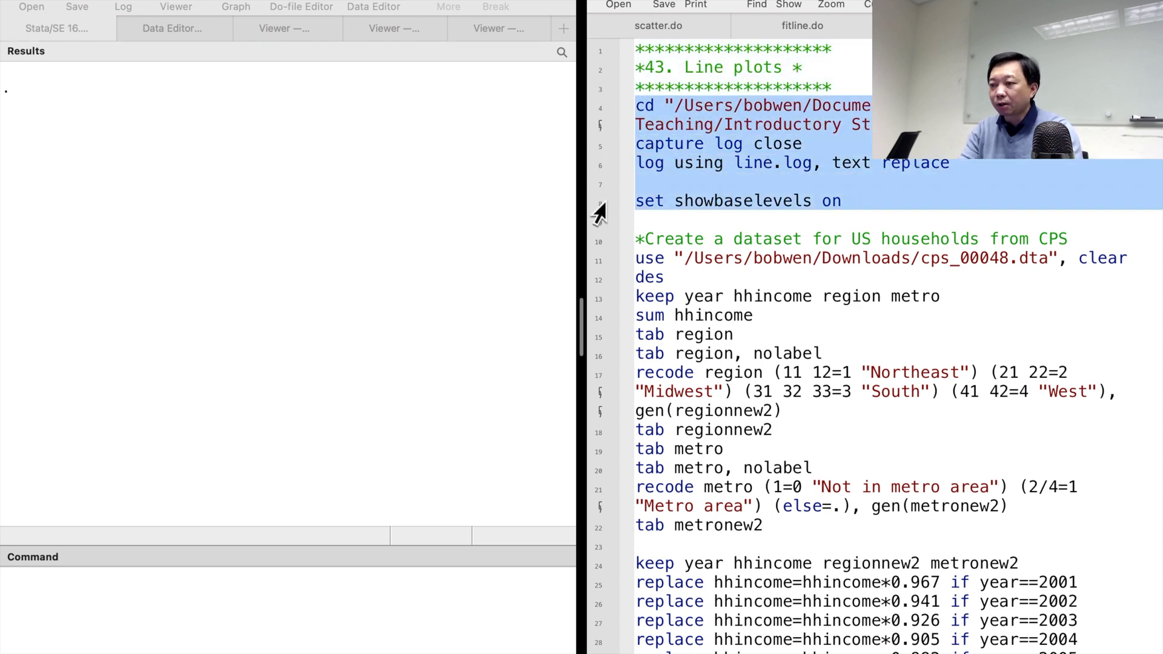
# Run the setup lines to set the working folder and start the line.log log
pyautogui.press('super+shift+d')
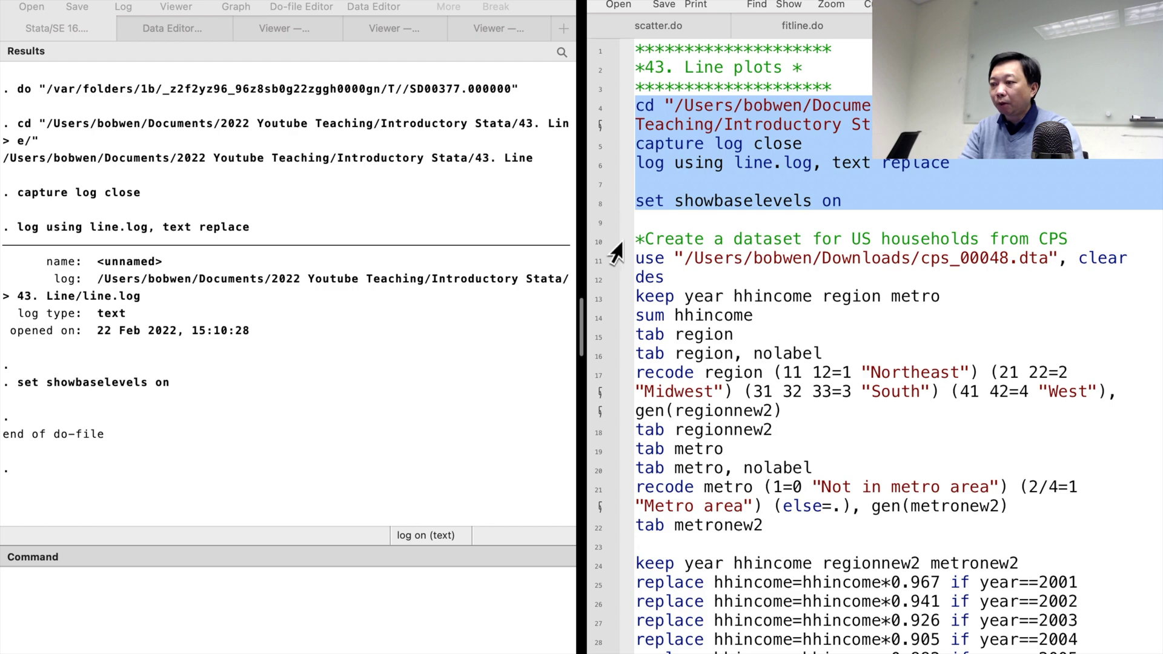
pyautogui.scroll(-10, 605, 295)
pyautogui.scroll(-20, 604, 295)
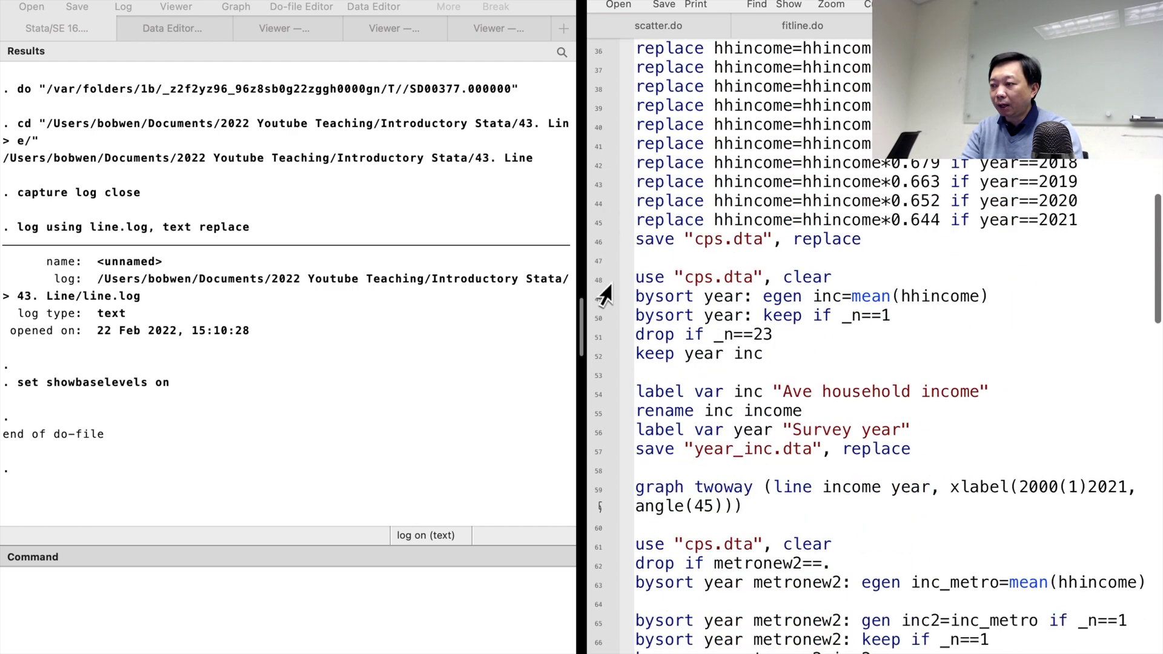
pyautogui.scroll(-2, 604, 295)
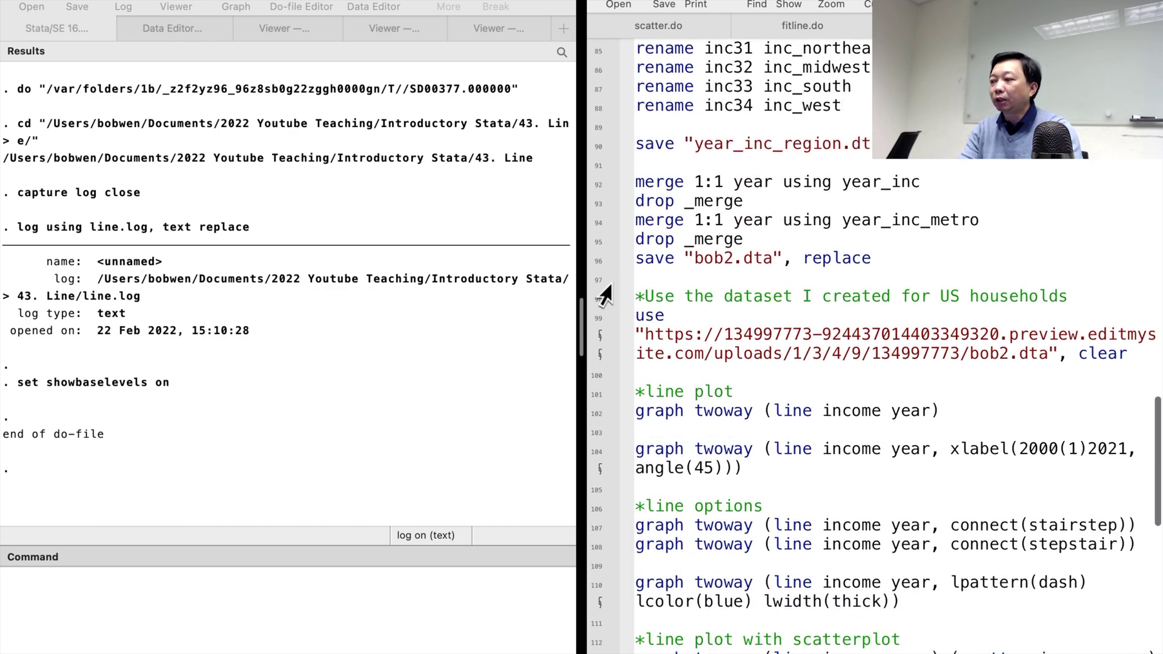
# Load the bob2.dta household income dataset with its use …, clear command
pyautogui.click(599, 299)
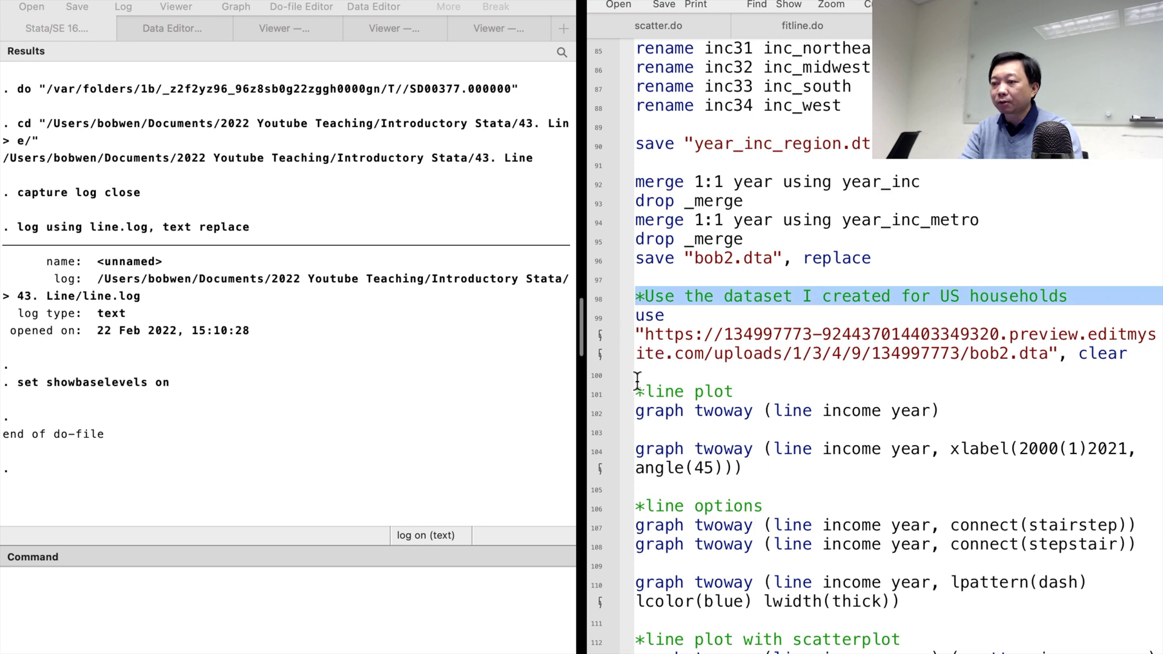
pyautogui.click(599, 320)
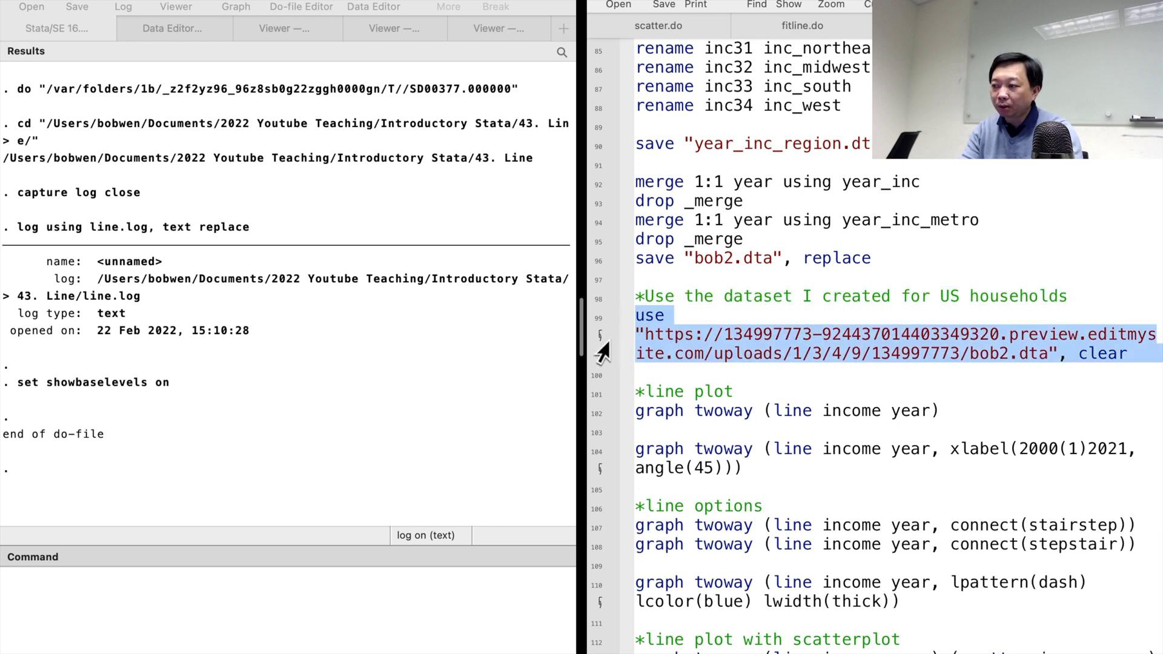
pyautogui.press('super+shift+d')
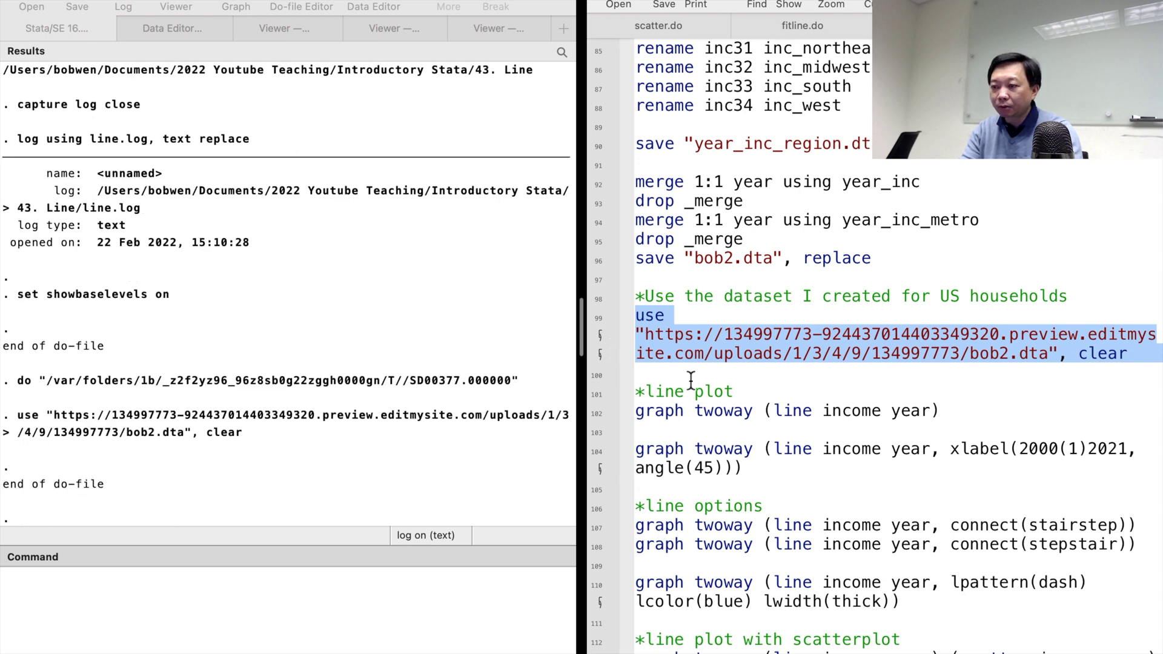
pyautogui.scroll(-5, 651, 381)
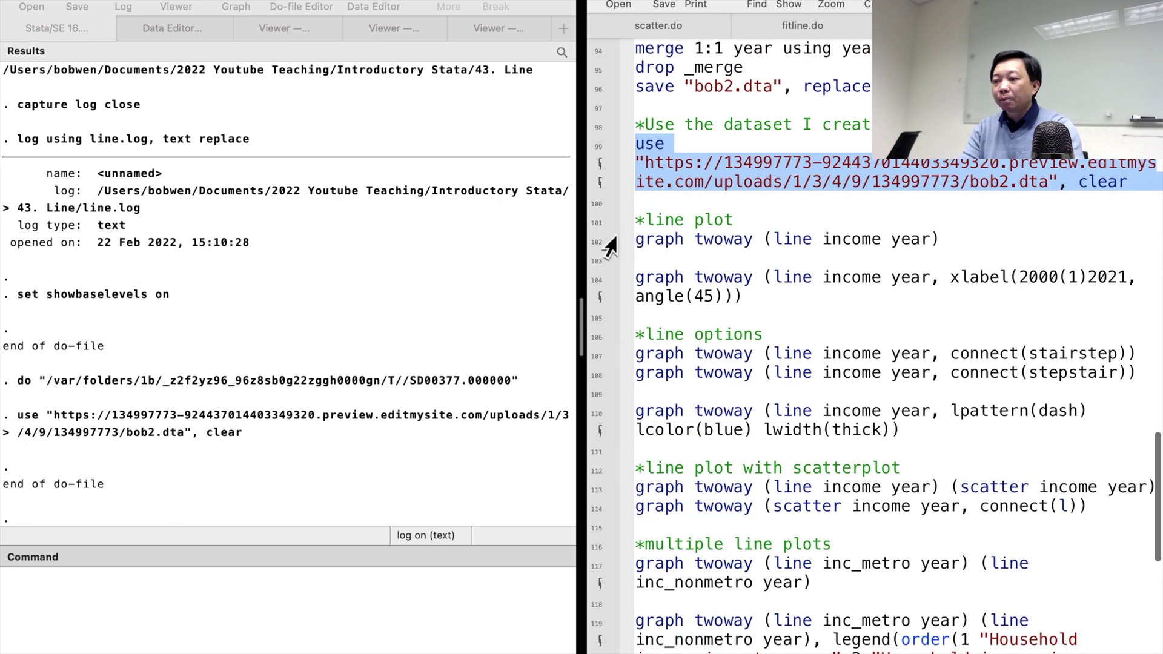
pyautogui.click(594, 223)
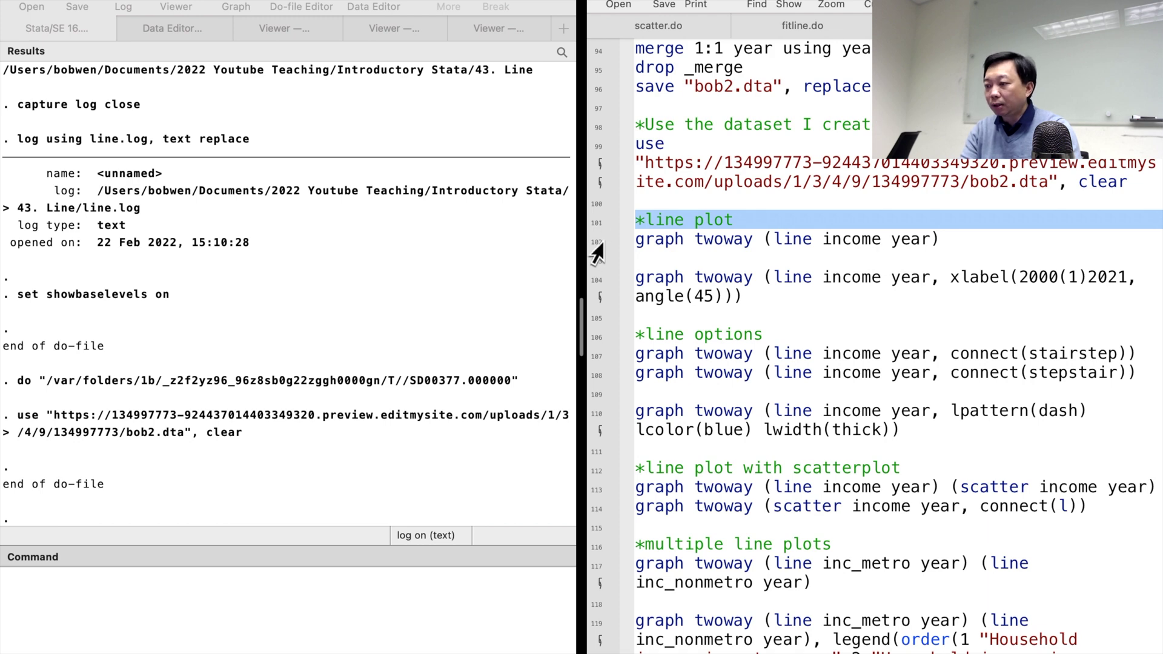
# Draw the basic graph twoway (line income year) plot of income by year
pyautogui.click(594, 242)
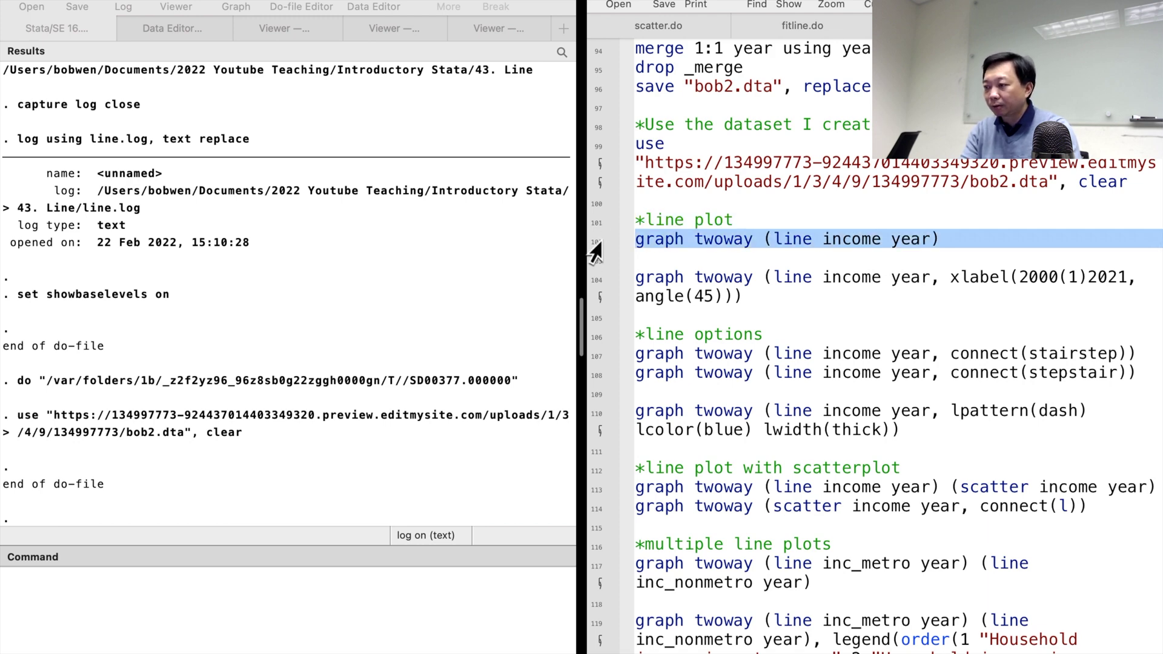
pyautogui.press('super+shift+d')
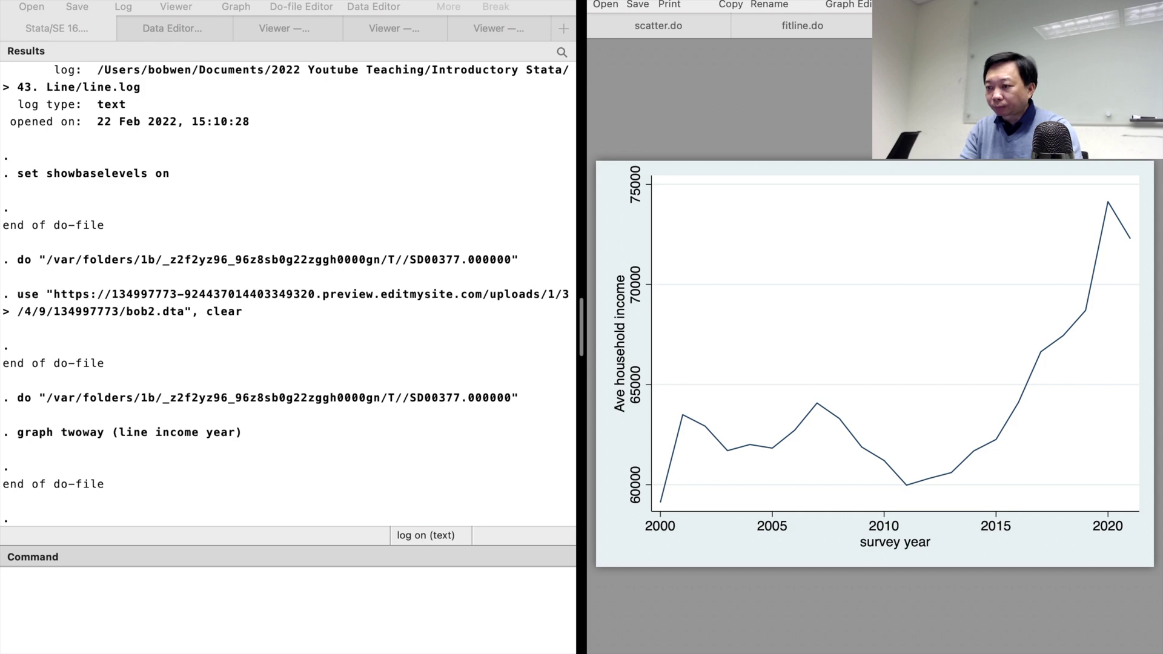
pyautogui.press('super+w')
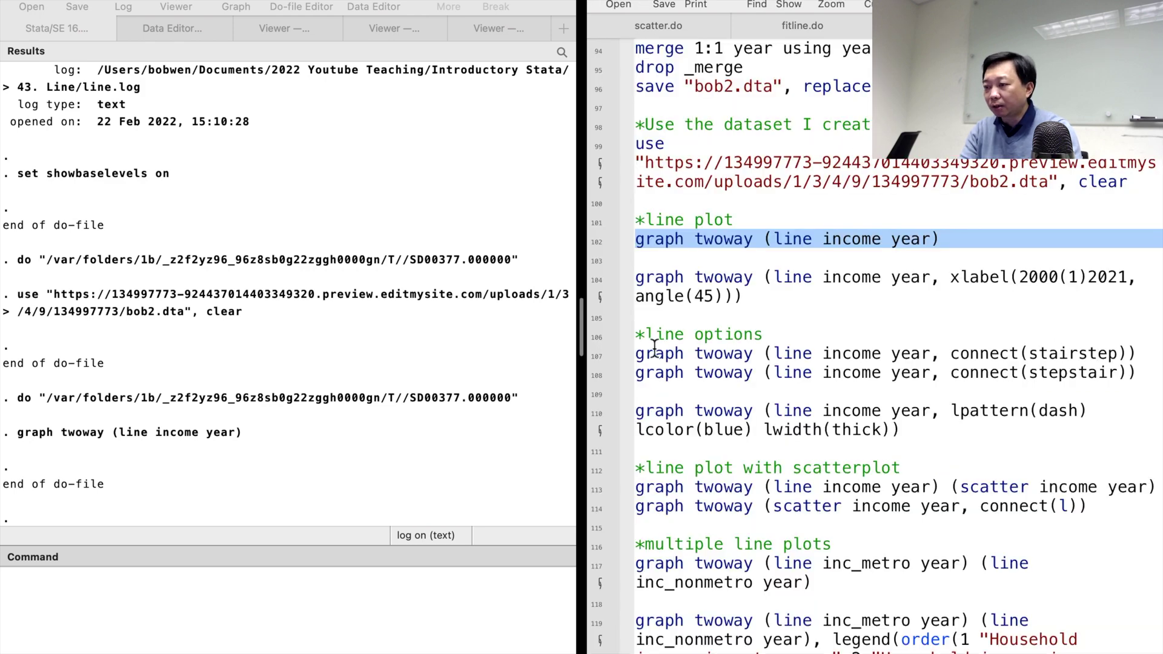
# Redraw the income plot with xlabel(2000(1)2021, angle(45)) labelling every year at 45 degrees
pyautogui.click(597, 285)
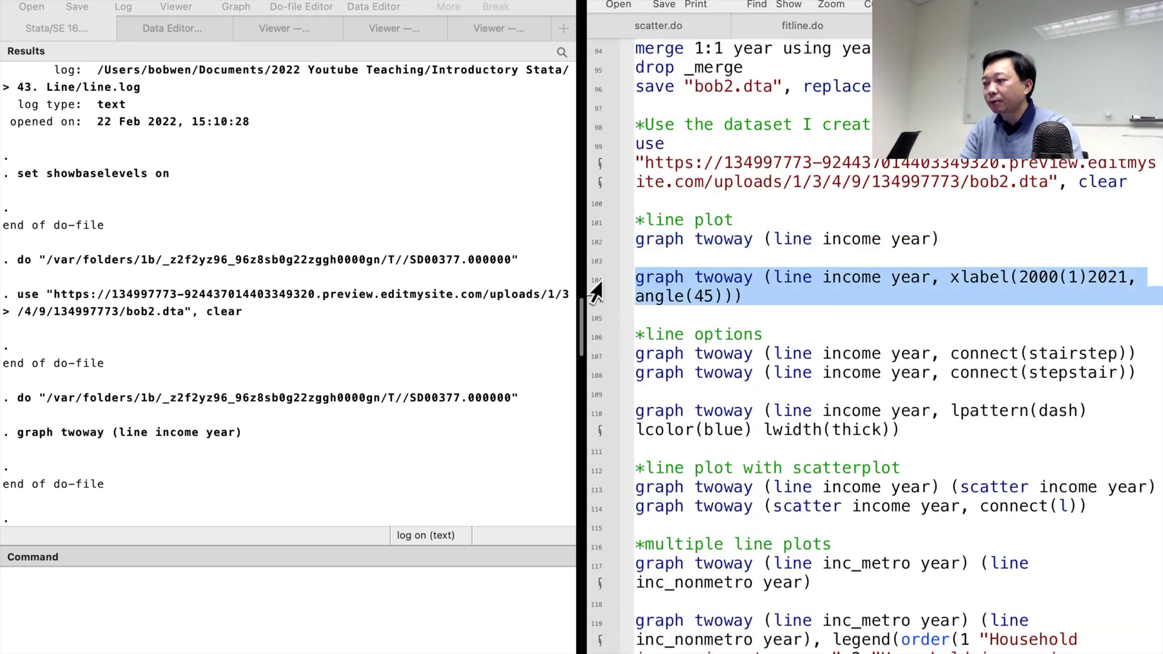
pyautogui.press('super+shift+d')
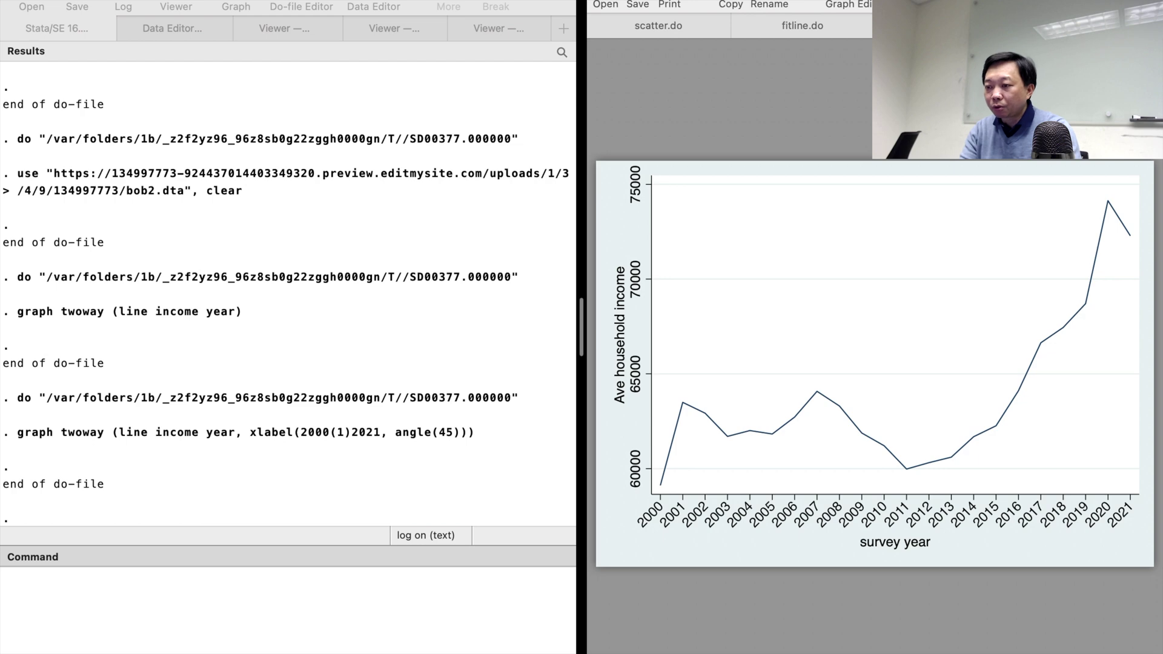
pyautogui.press('super+w')
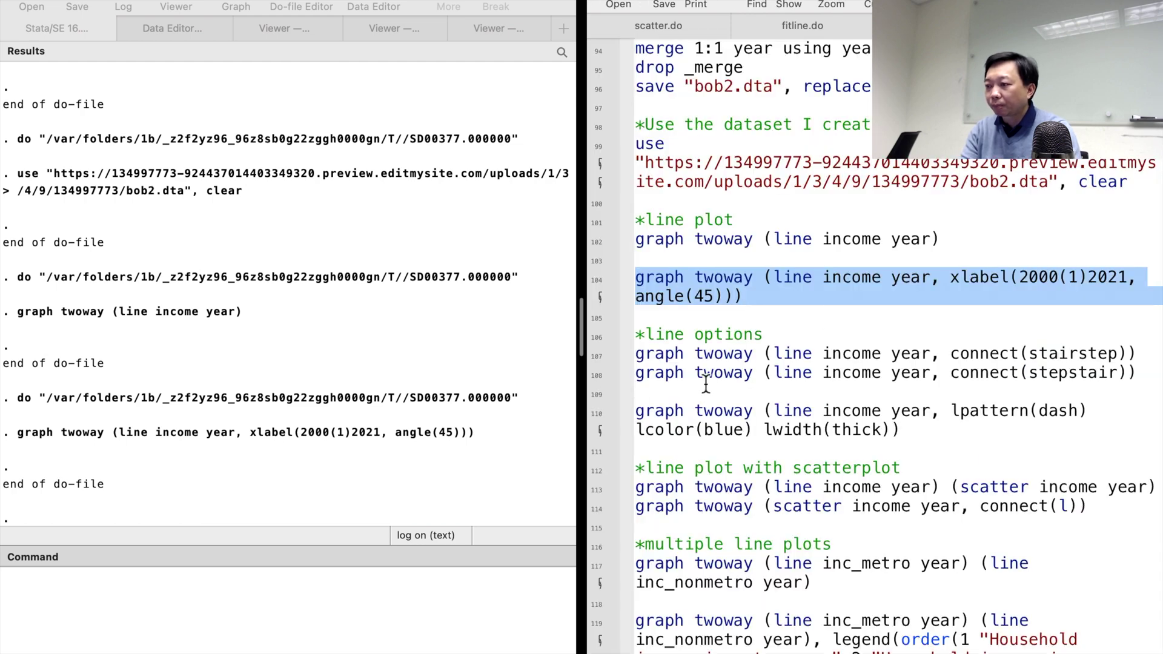
# Plot household income by year as a stairstep line
pyautogui.click(599, 339)
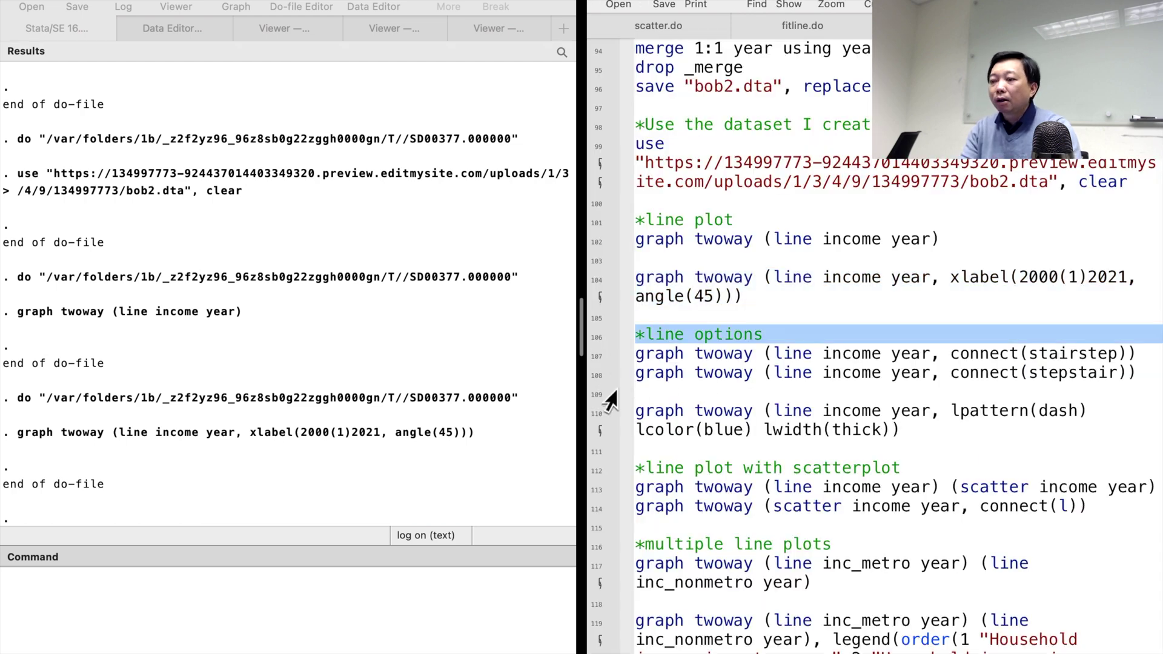
pyautogui.click(595, 357)
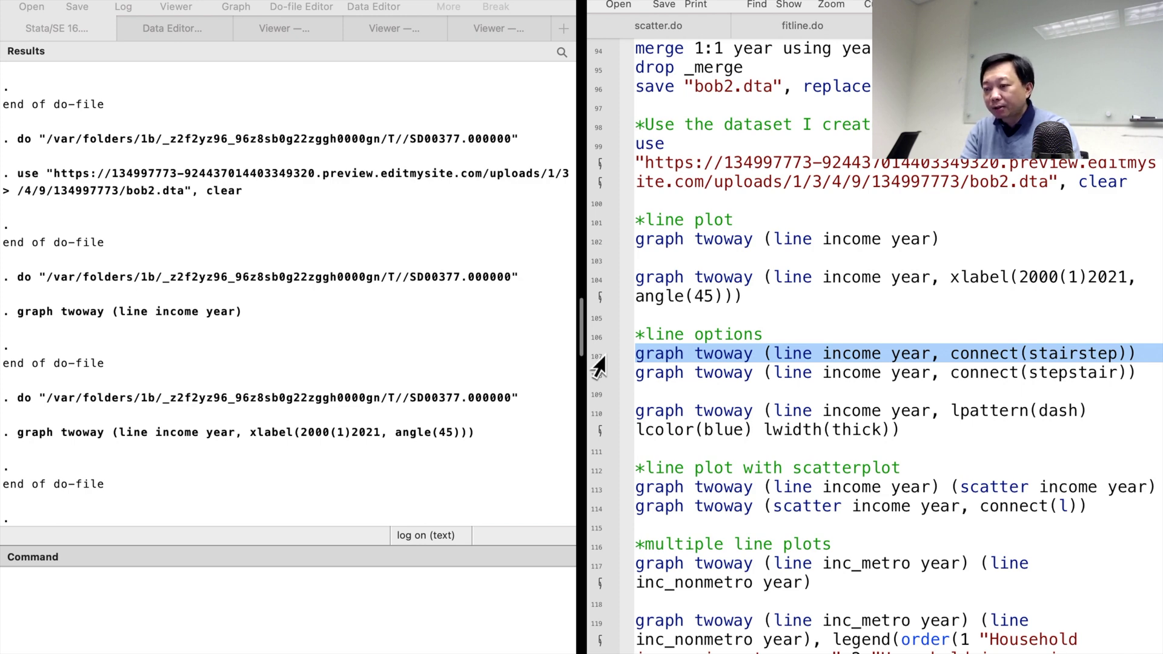
pyautogui.press('super+shift+d')
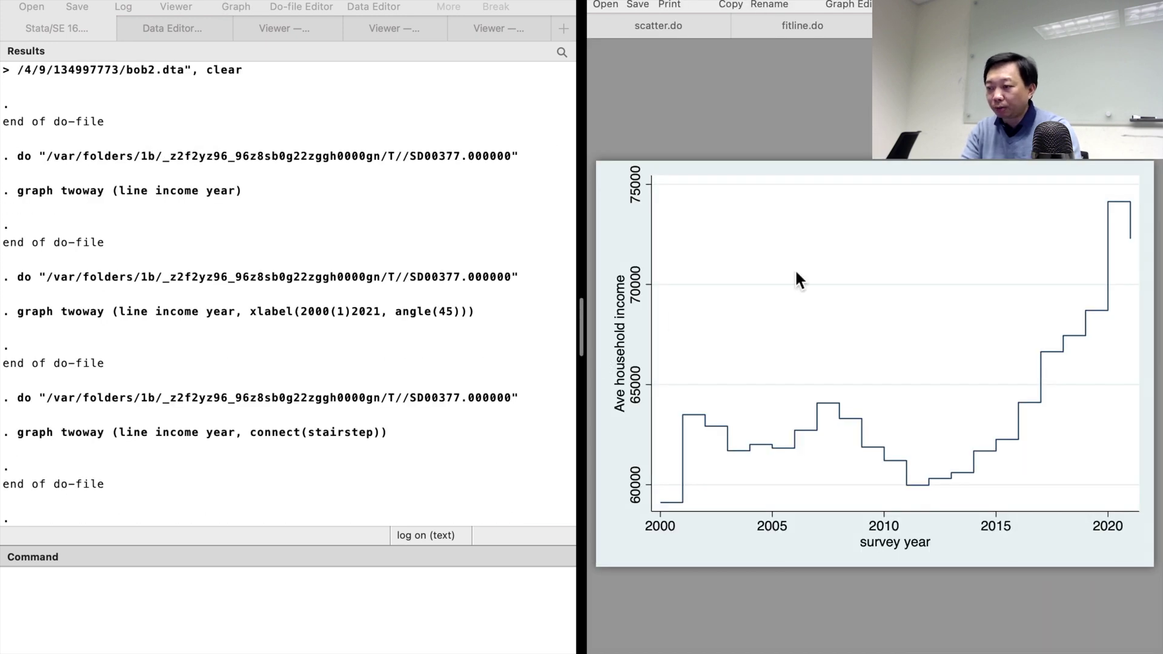
pyautogui.press('super+w')
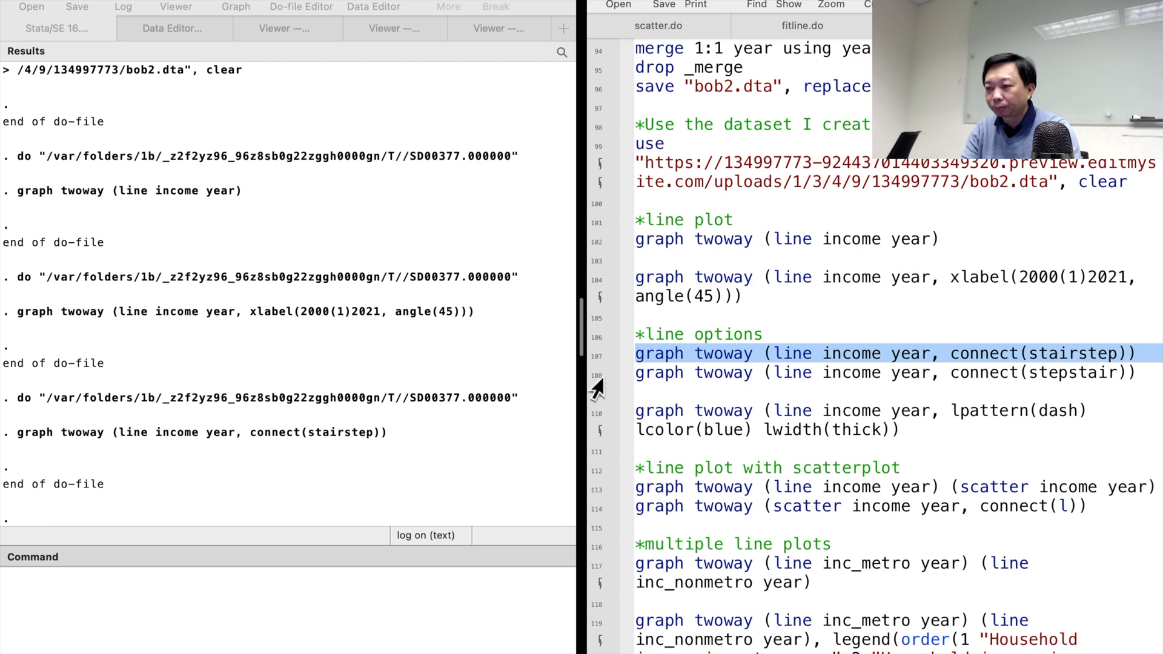
# Plot household income by year as a stepstair line
pyautogui.click(595, 376)
pyautogui.press('super+shift+d')
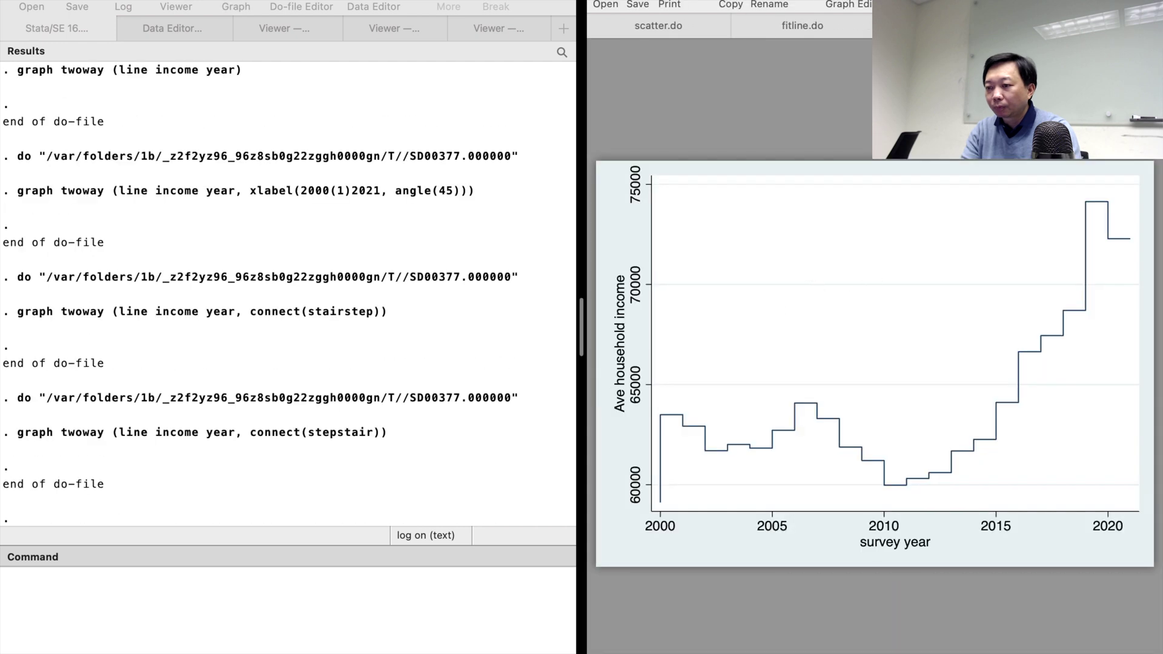
pyautogui.press('super+w')
# Plot income with lpattern(dash) lcolor(blue) lwidth(thick) as a thick dashed blue line
pyautogui.scroll(-2, 786, 318)
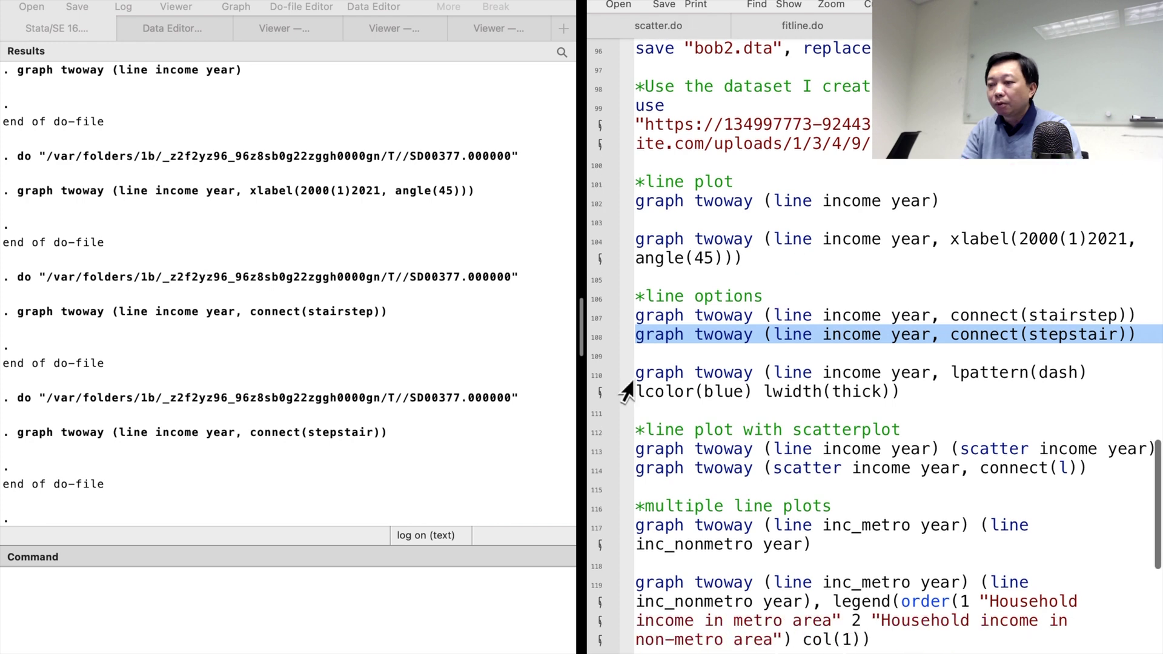
pyautogui.click(595, 378)
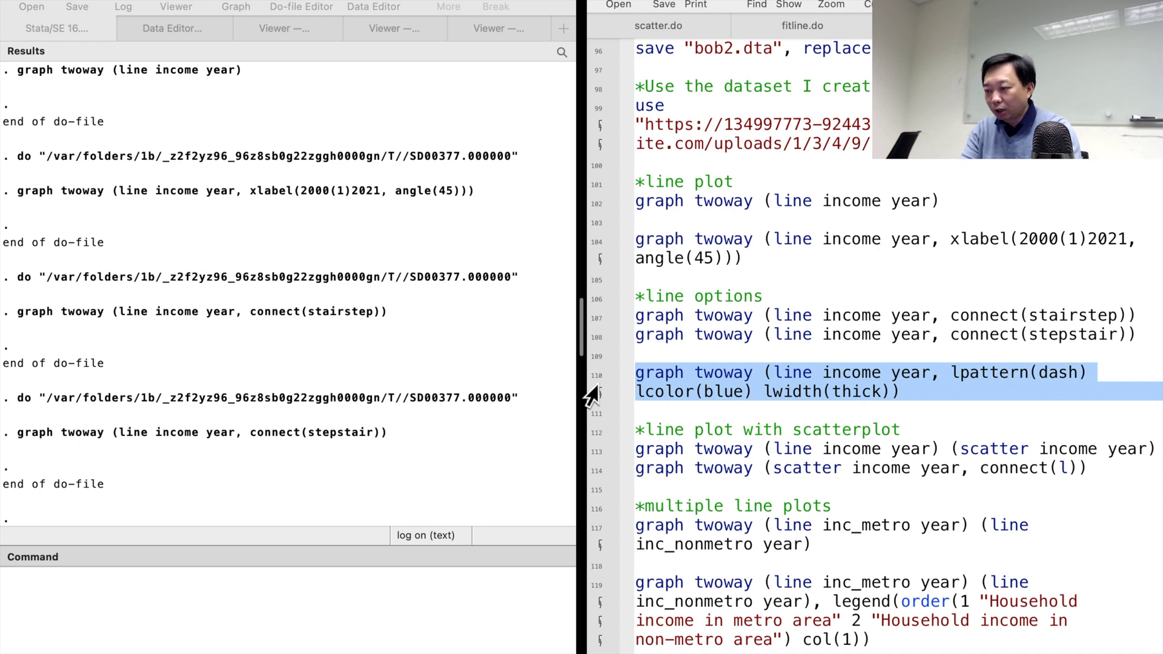
pyautogui.press('super+shift+d')
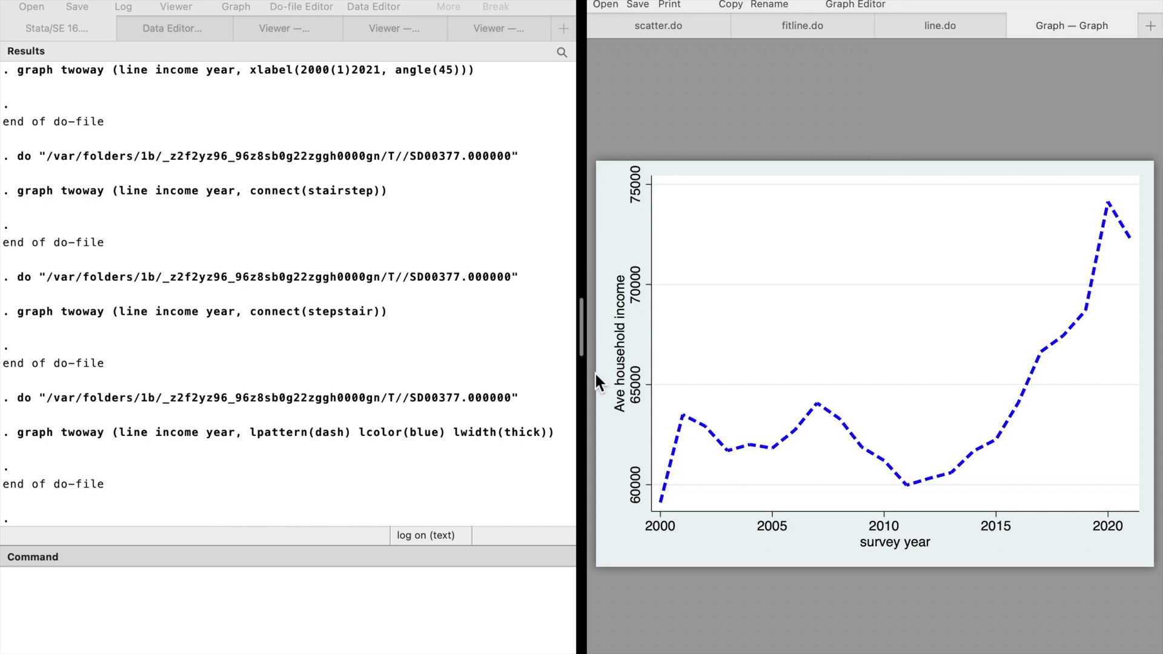
# Plot income by year as a line overlaid with scatter points (line 113)
pyautogui.click(938, 24)
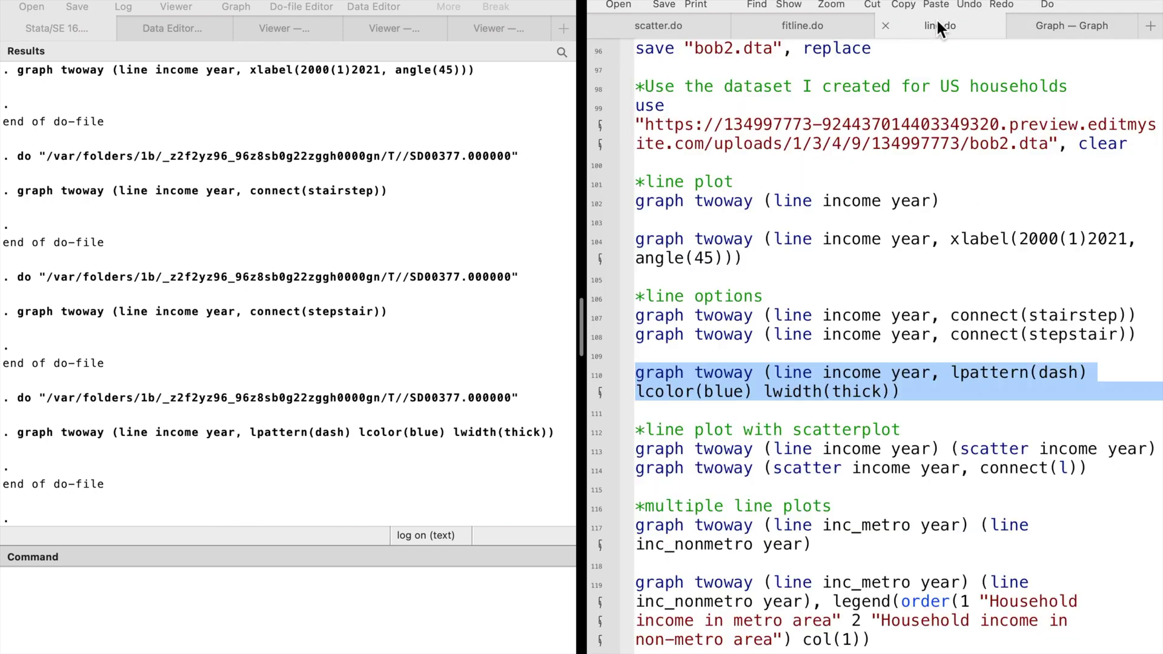
pyautogui.click(597, 434)
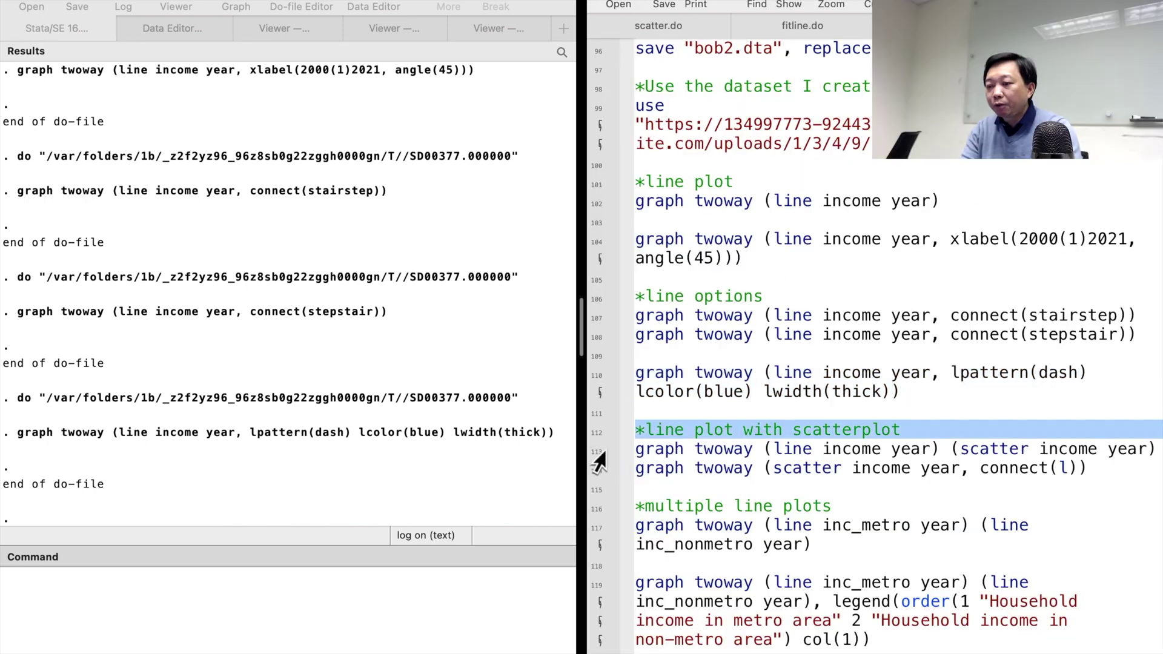
pyautogui.click(593, 453)
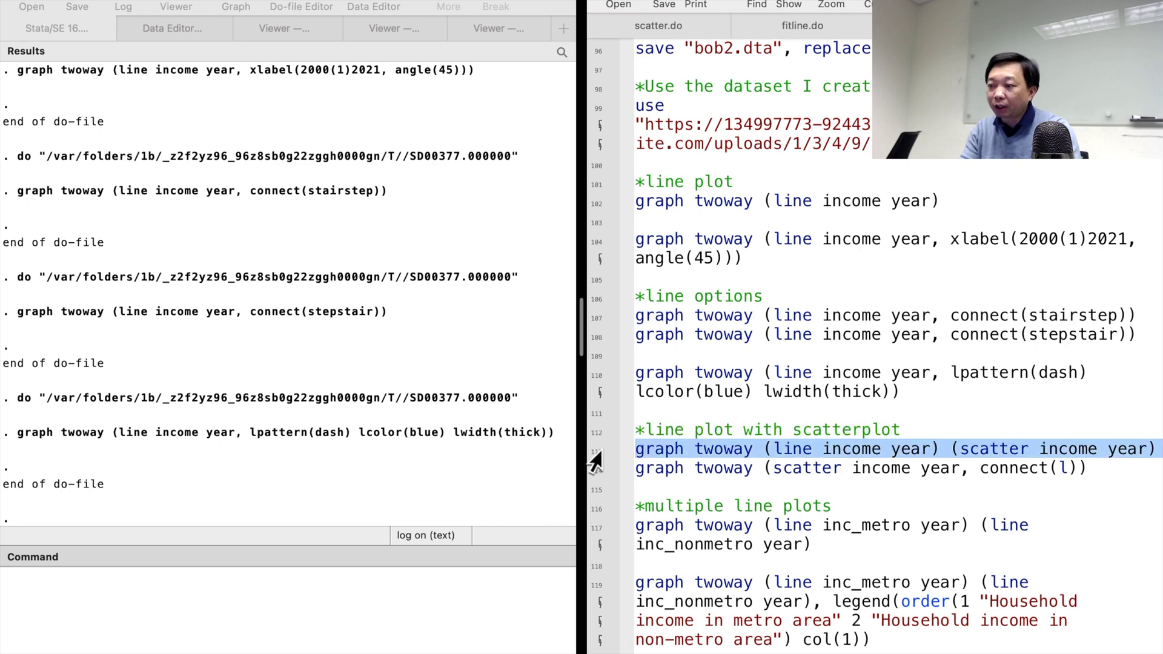
pyautogui.press('super+shift+d')
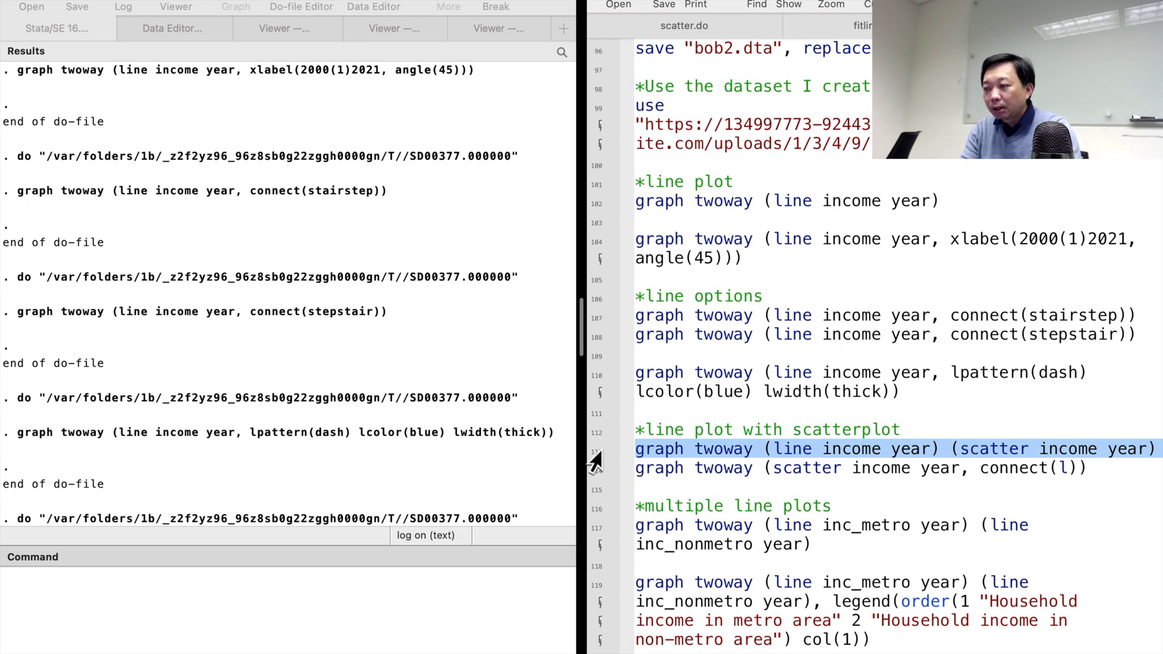
pyautogui.press('super+shift+d')
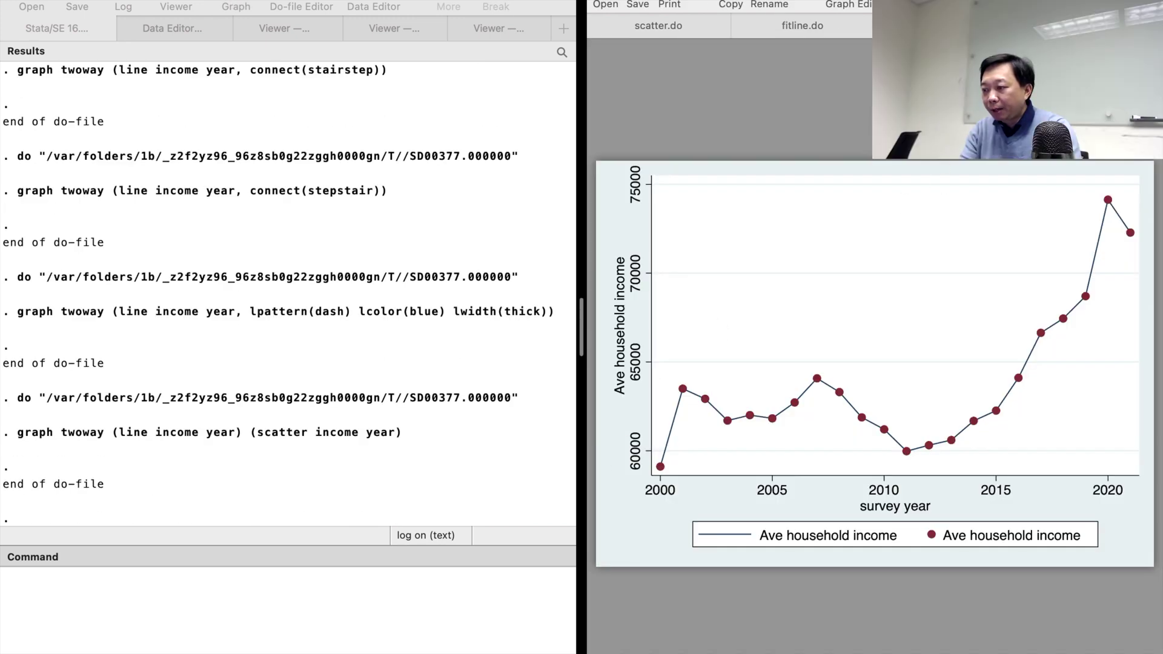
# Plot income by year as connected scatter markers (line 114)
pyautogui.click(939, 25)
pyautogui.click(590, 472)
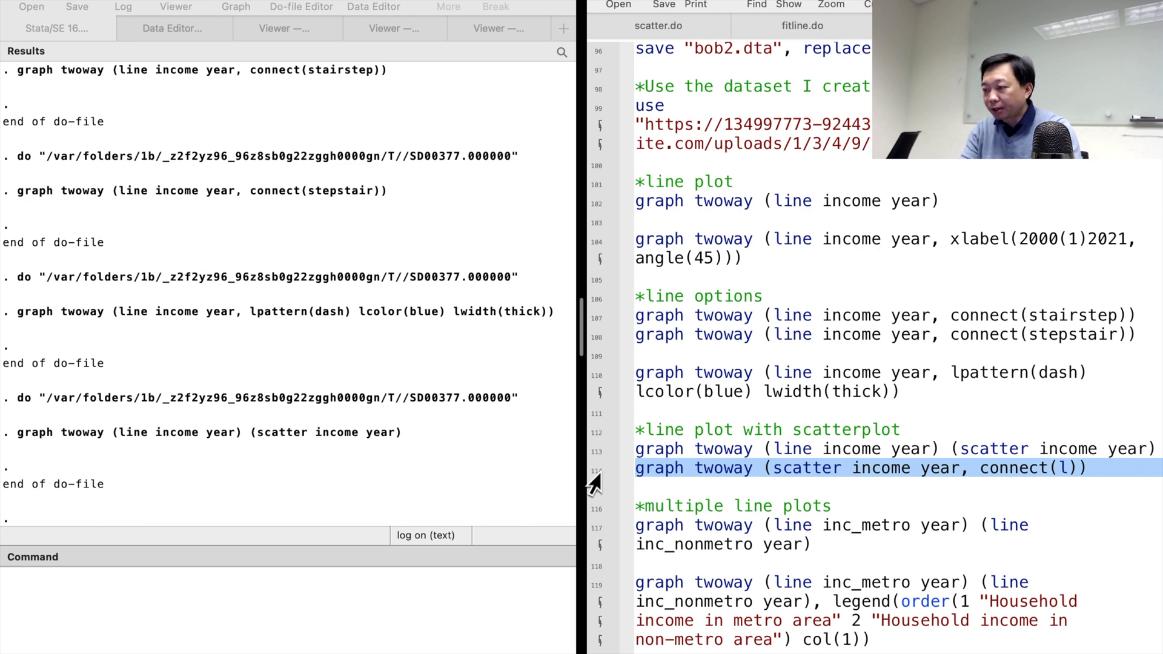
pyautogui.press('super+shift+d')
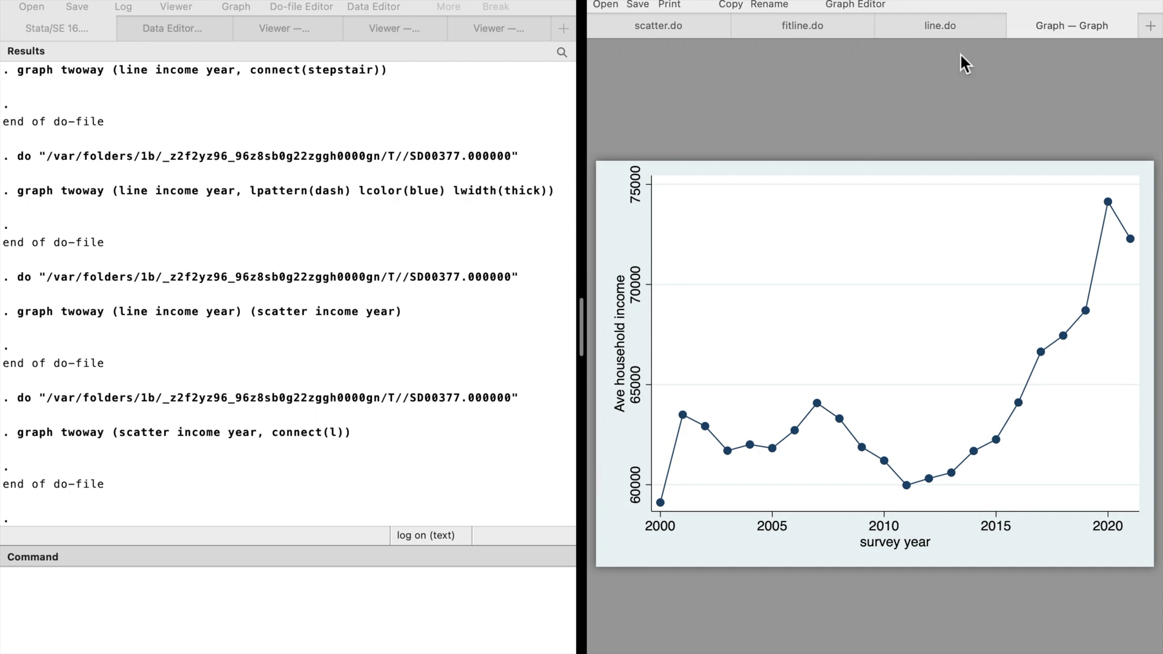
pyautogui.click(946, 23)
# Plot metro and non-metro household income as two lines together (line 117)
pyautogui.scroll(-1, 727, 458)
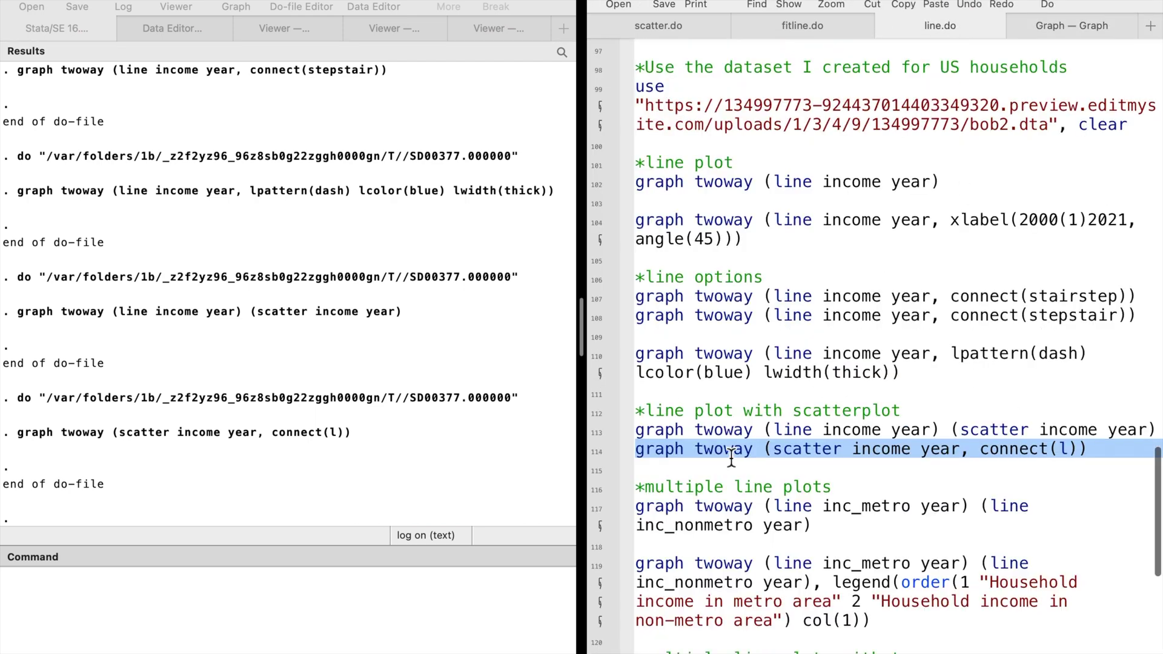
pyautogui.click(596, 432)
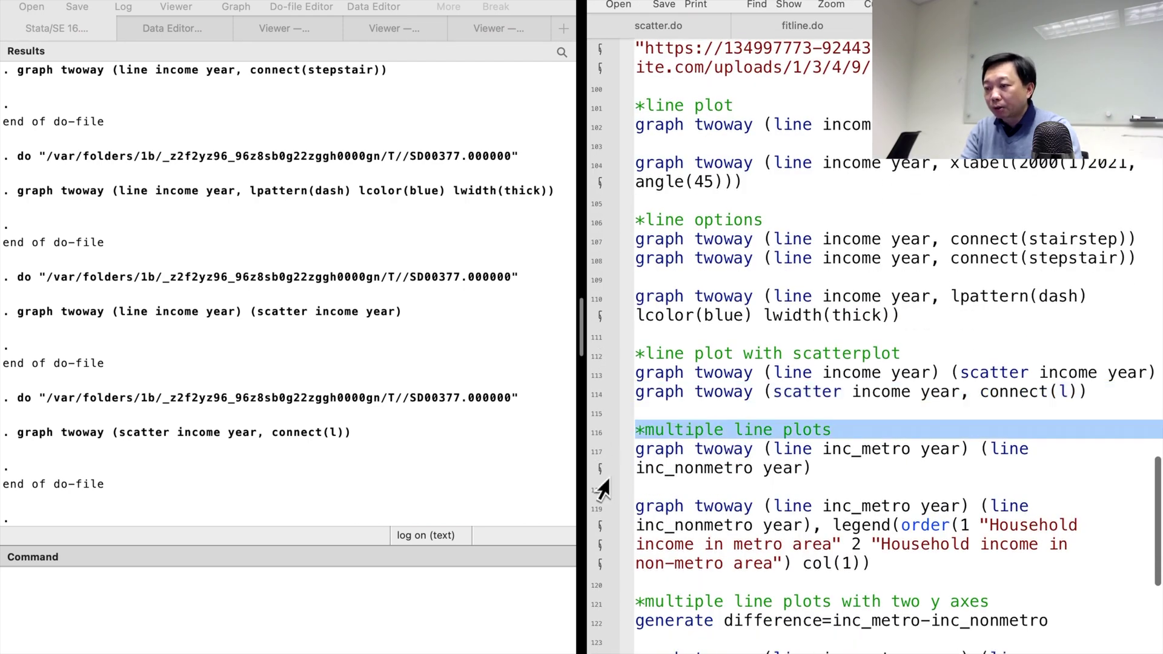
pyautogui.click(595, 465)
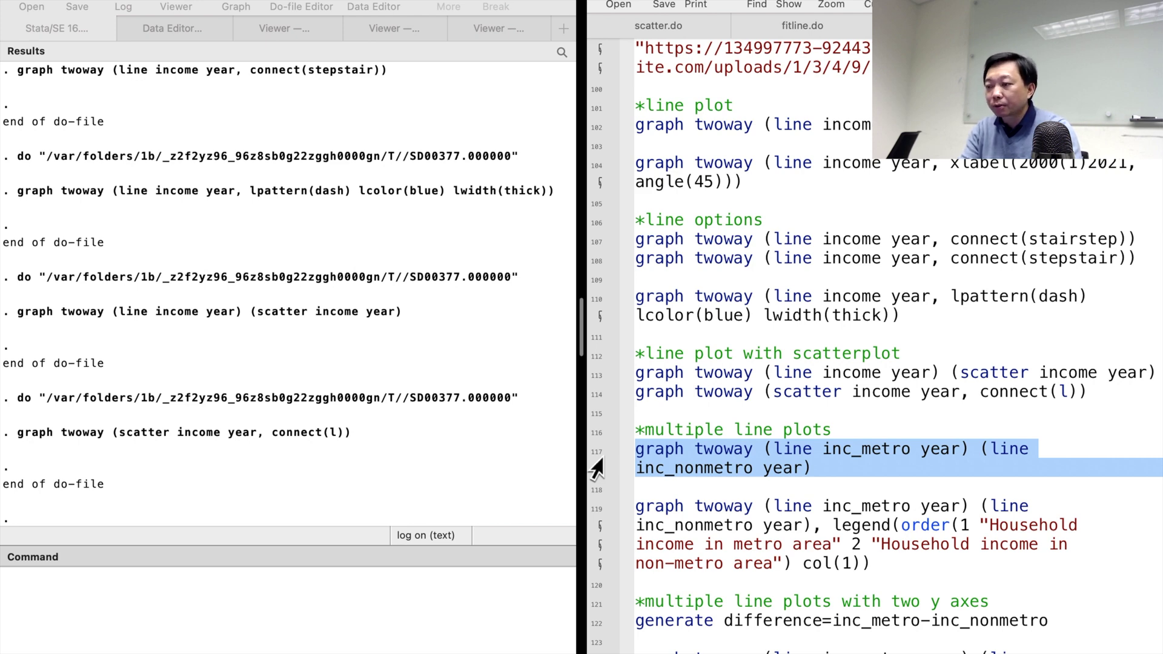
pyautogui.press('super+shift+d')
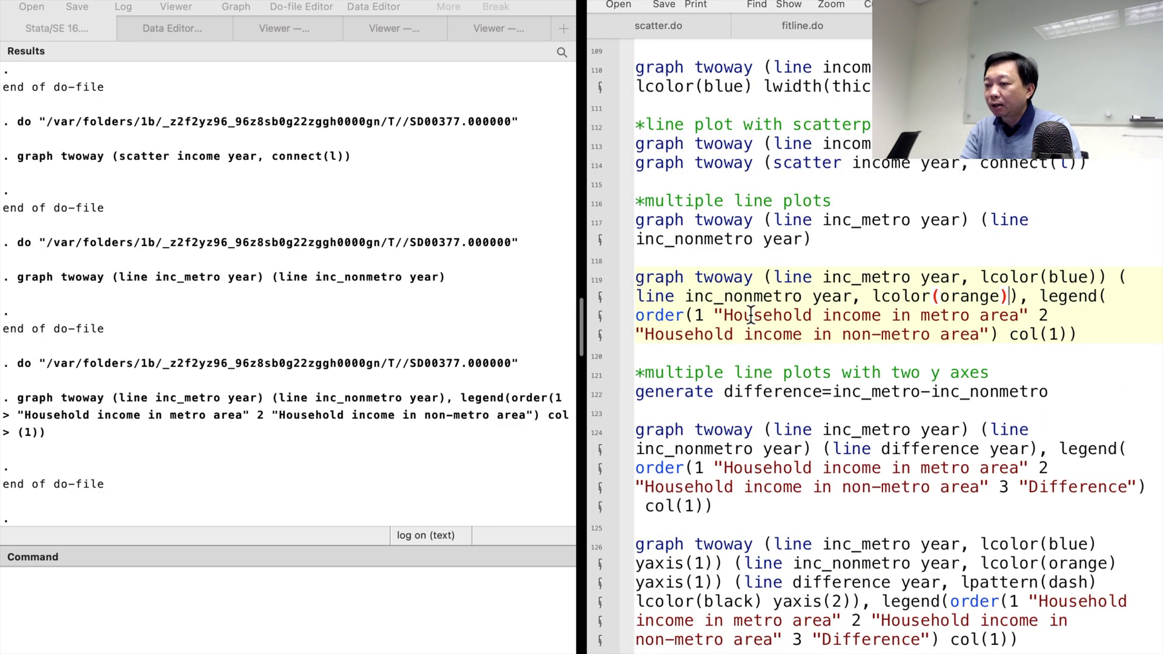
# Redraw them with lcolor(blue) metro, lcolor(orange) non-metro, and a one-column legend (line 119)
pyautogui.click(597, 281)
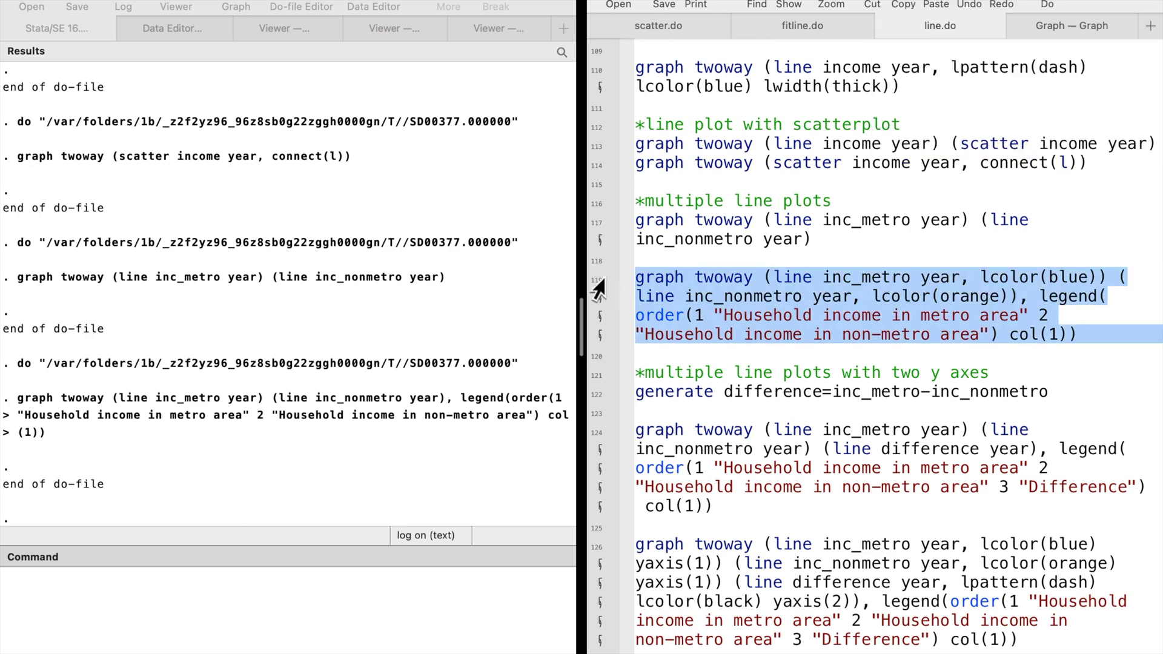
pyautogui.press('super+shift+d')
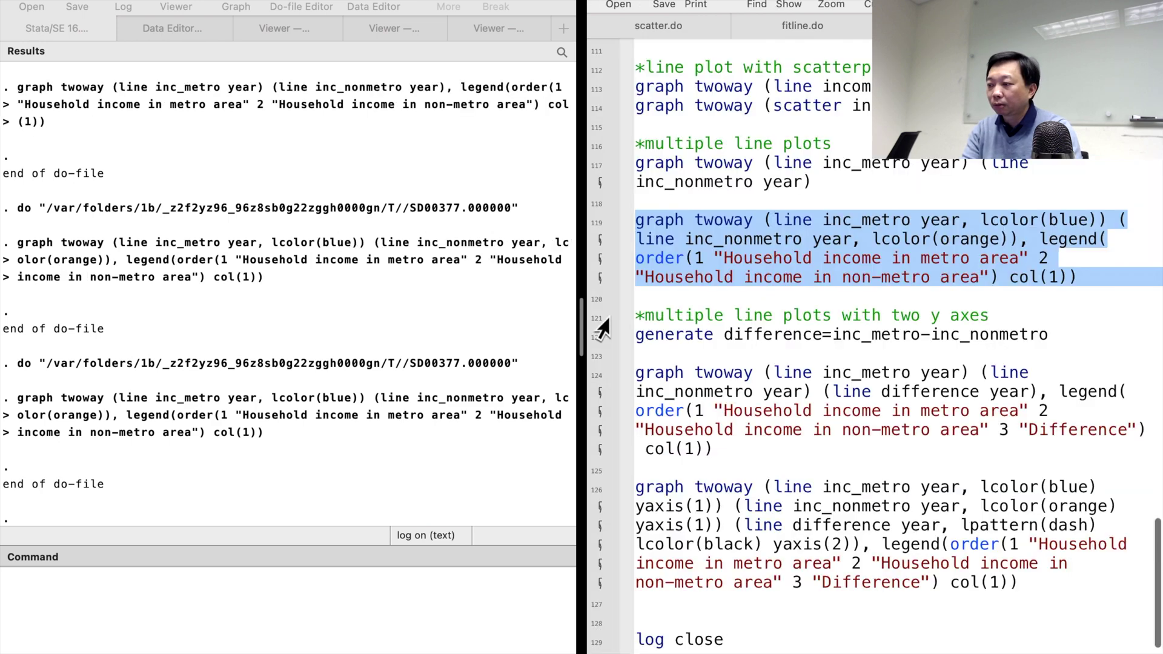
pyautogui.click(600, 320)
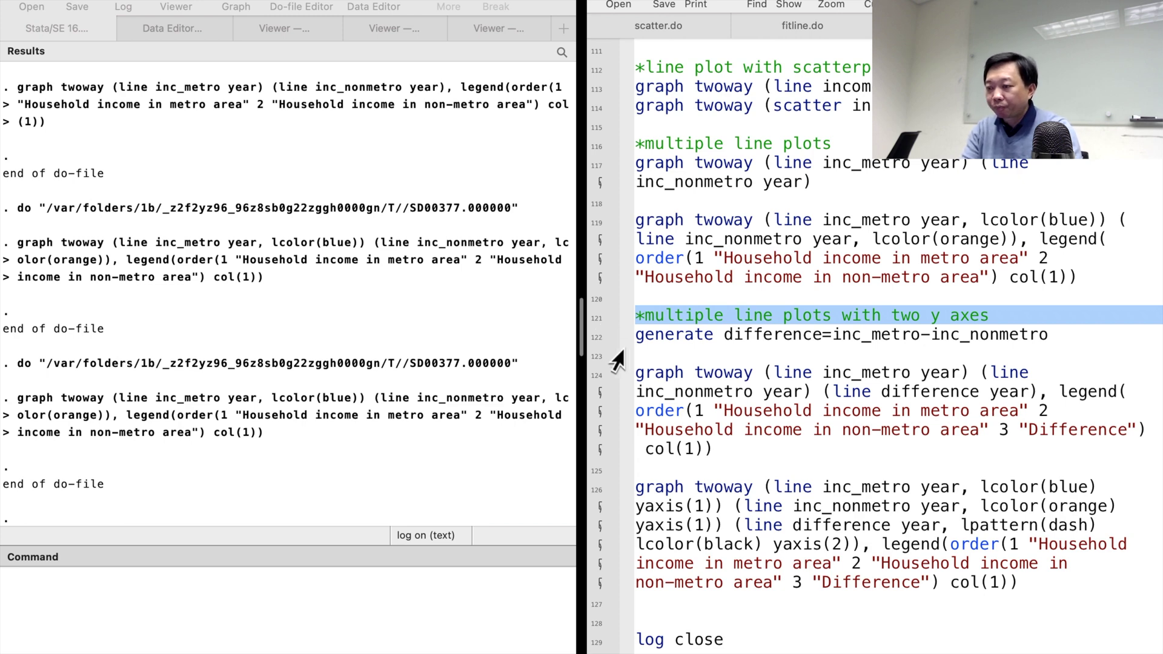
# Generate difference as metro minus non-metro income and plot it alongside both income lines
pyautogui.click(595, 338)
pyautogui.press('super+shift+d')
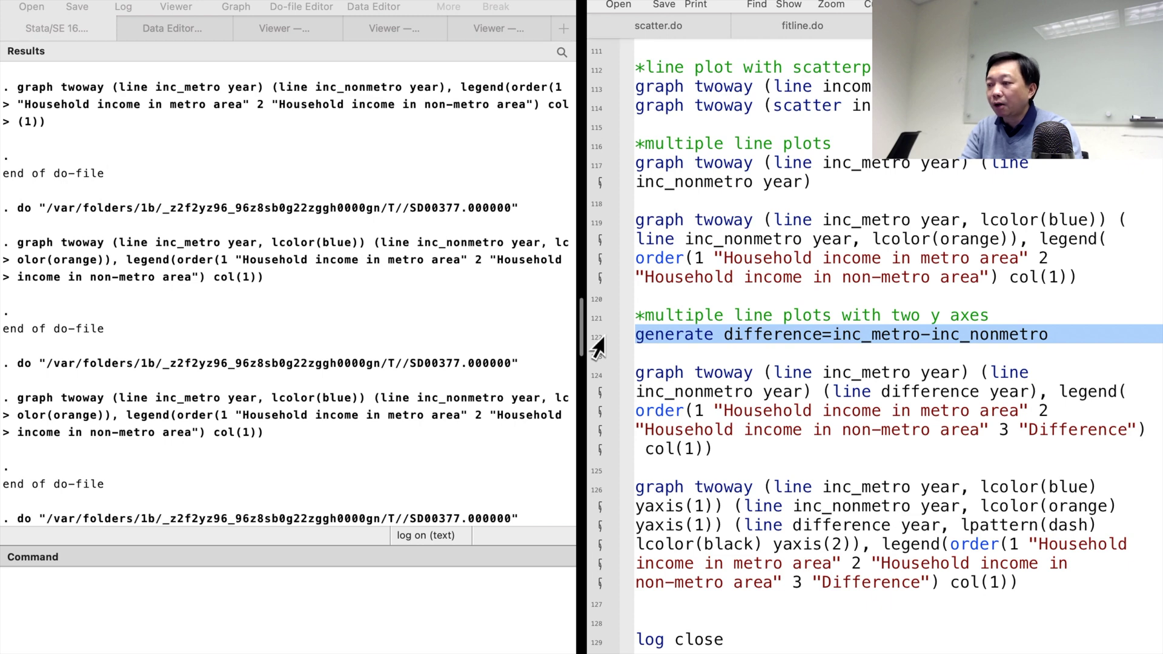
pyautogui.click(592, 379)
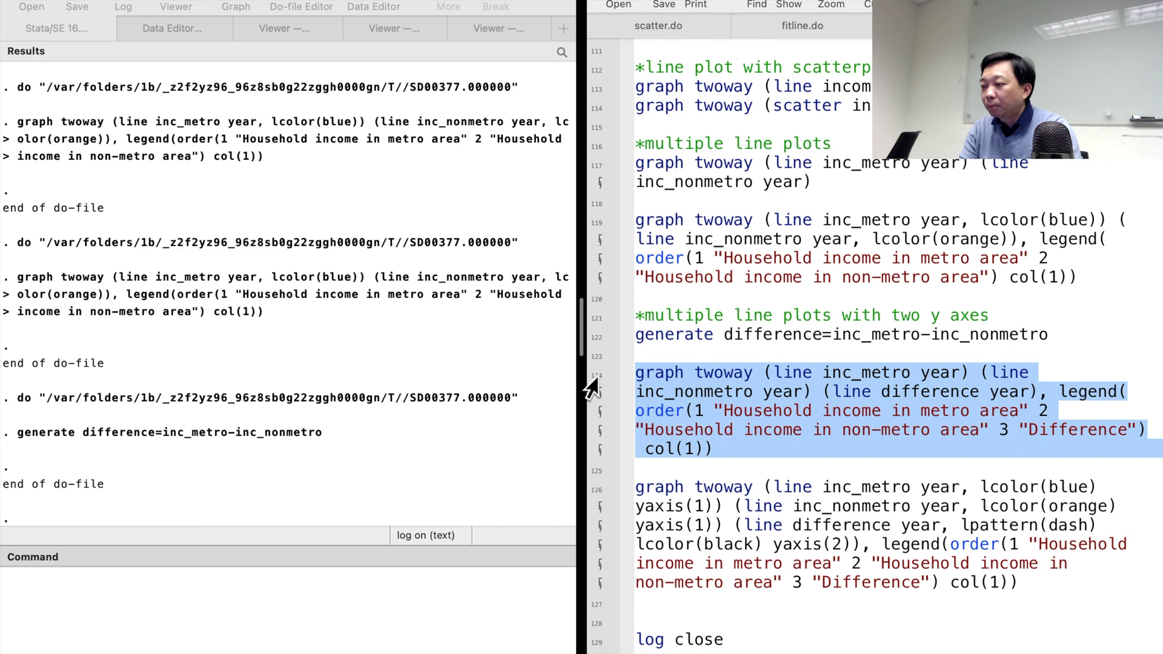
pyautogui.press('super+shift+d')
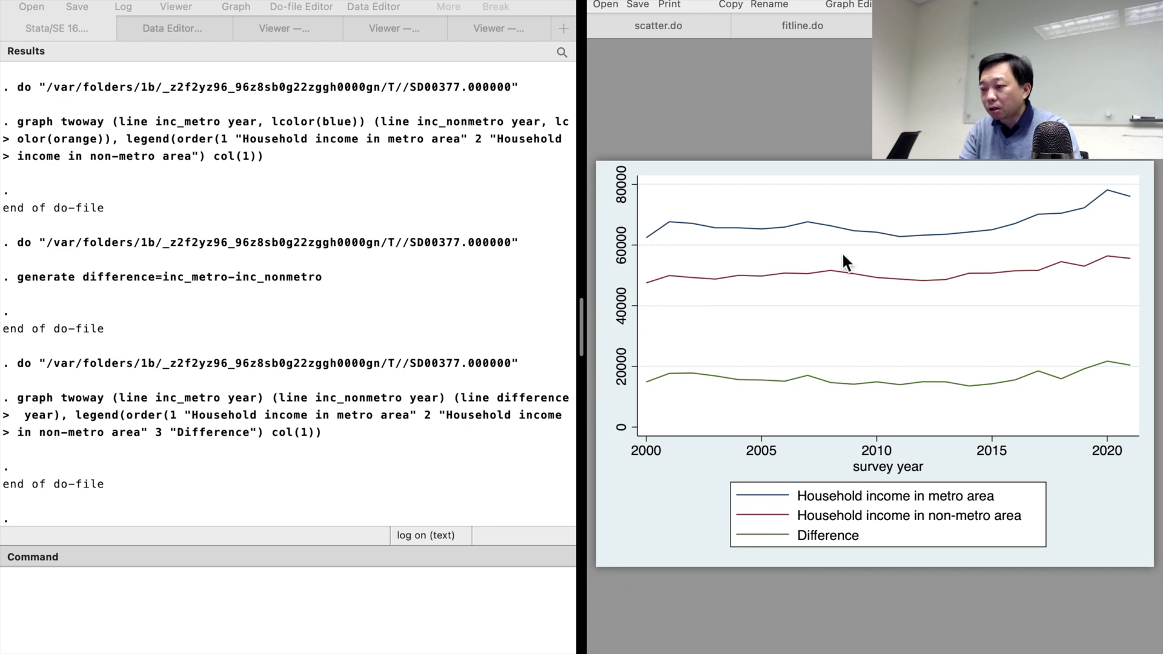
pyautogui.press('super+w')
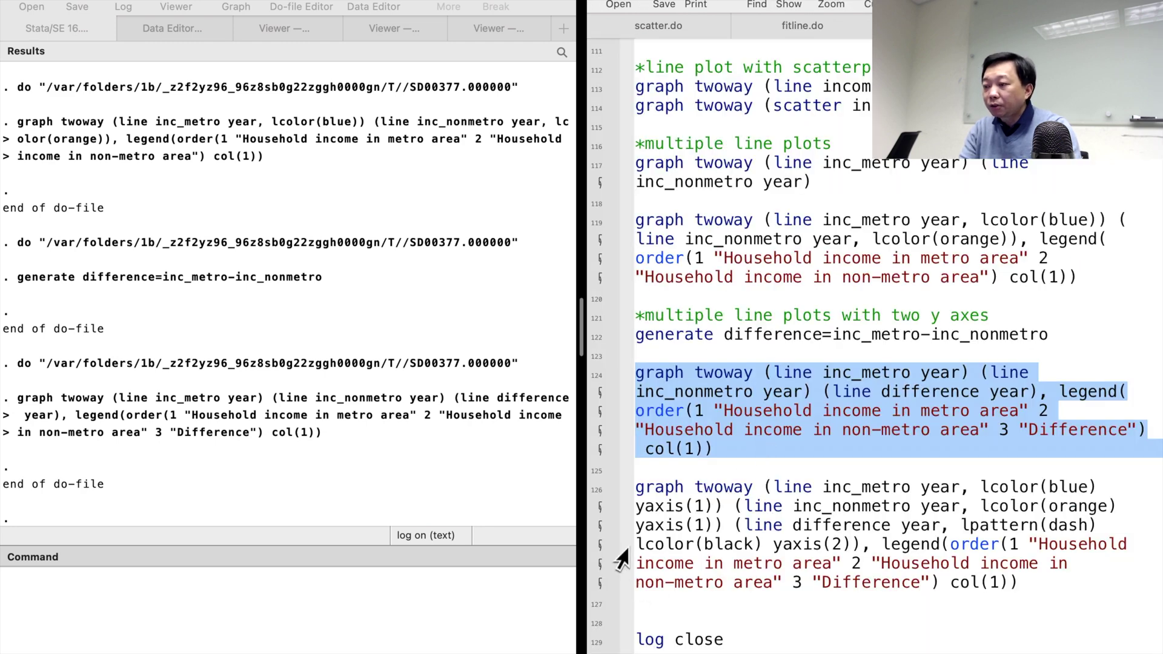
pyautogui.click(598, 516)
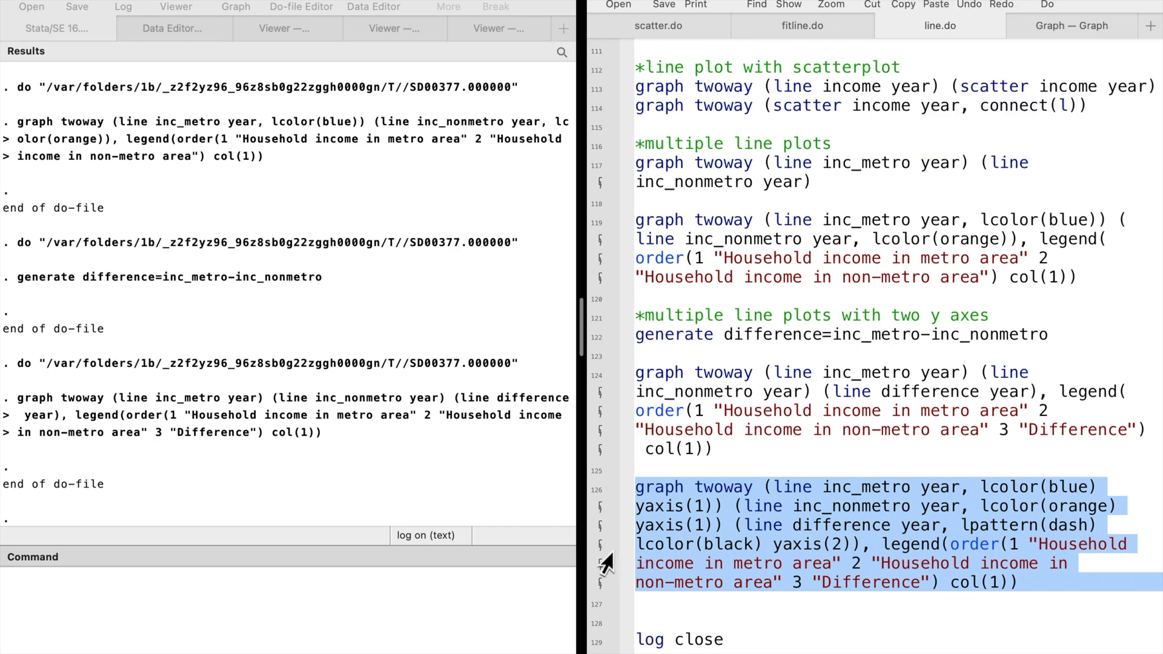
# Run the line 126 yaxis(1)/yaxis(2) command, putting the dashed black difference on a right axis
pyautogui.press('super+shift+d')
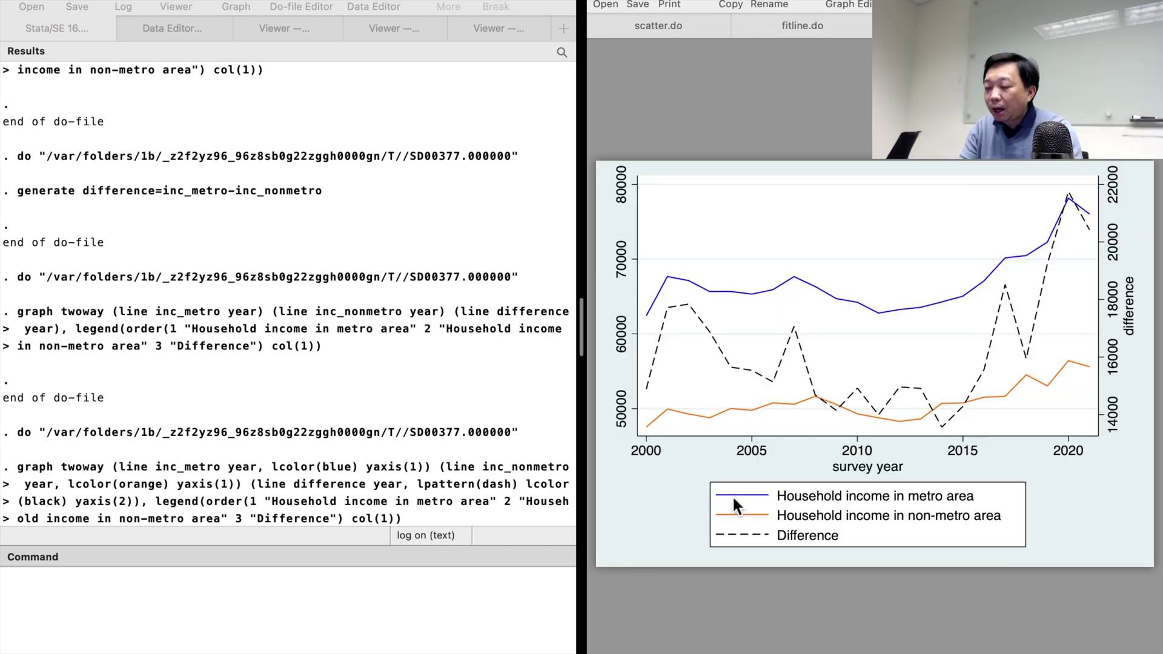